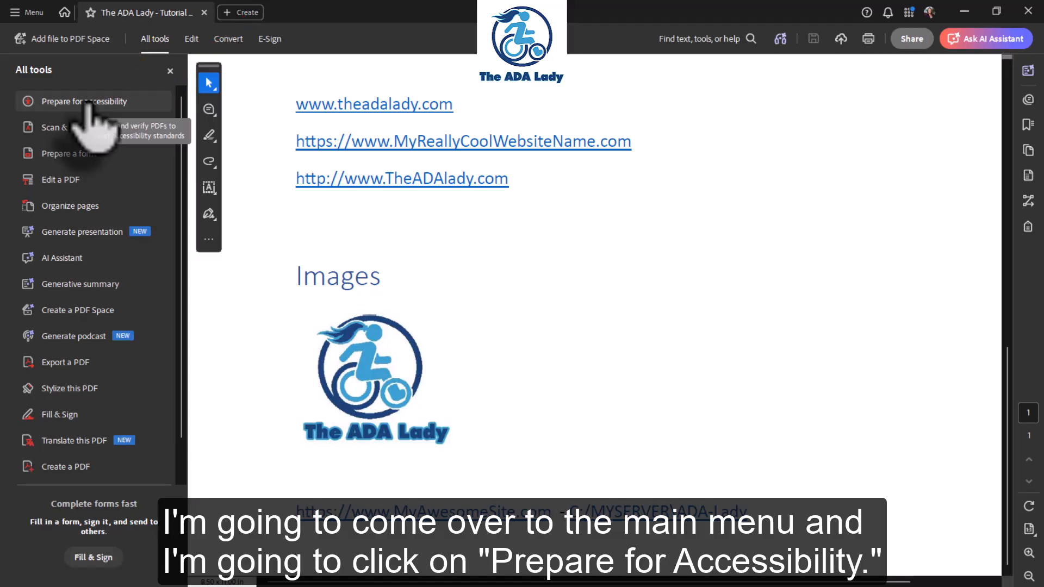
- Run a full accessibility check on all pages of the PDF with the default checking options
{"action": "left_click", "coordinate": [87, 103]}
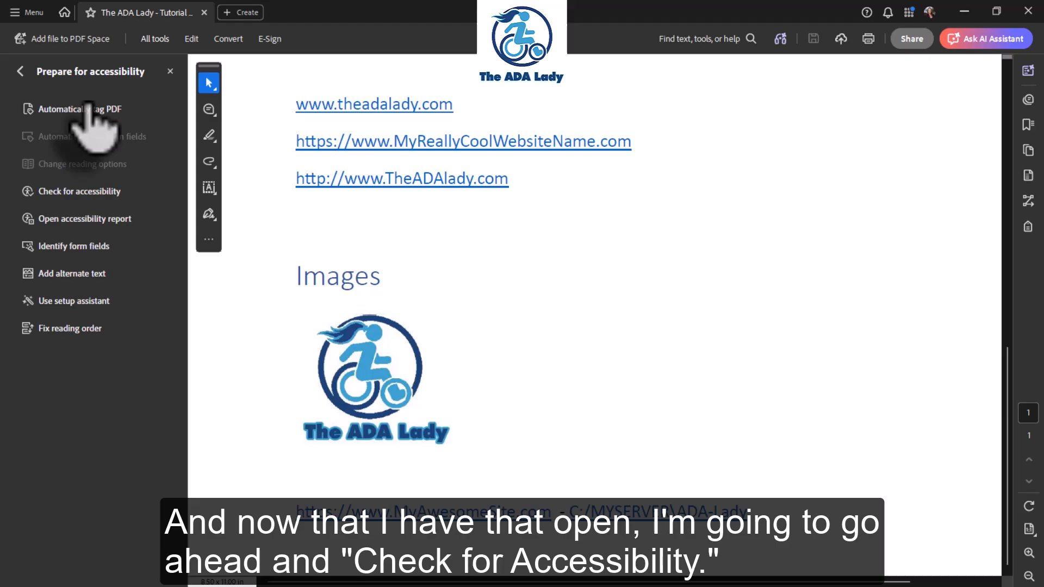
{"action": "left_click", "coordinate": [66, 191]}
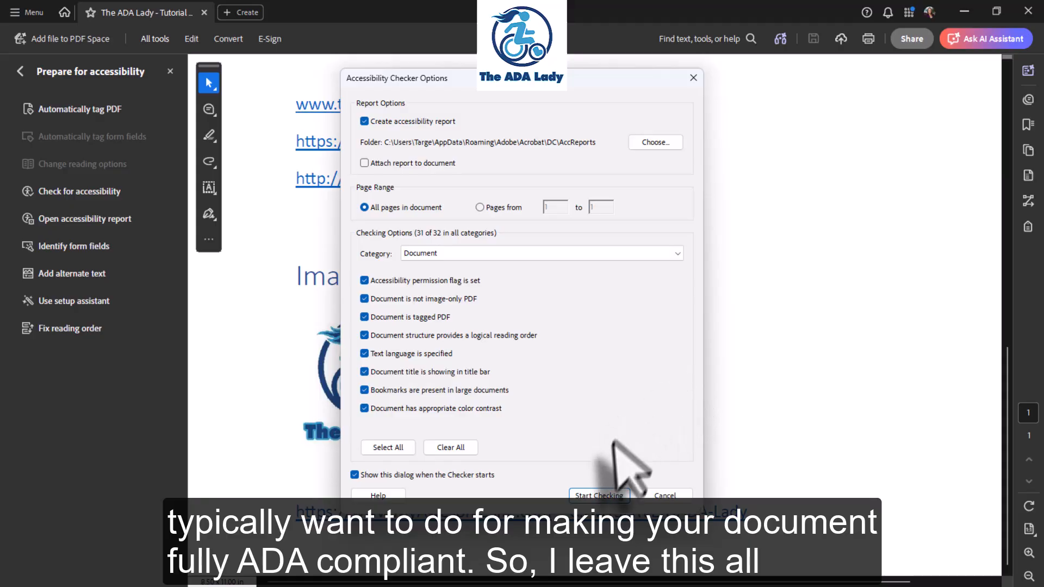
{"action": "left_click", "coordinate": [599, 495]}
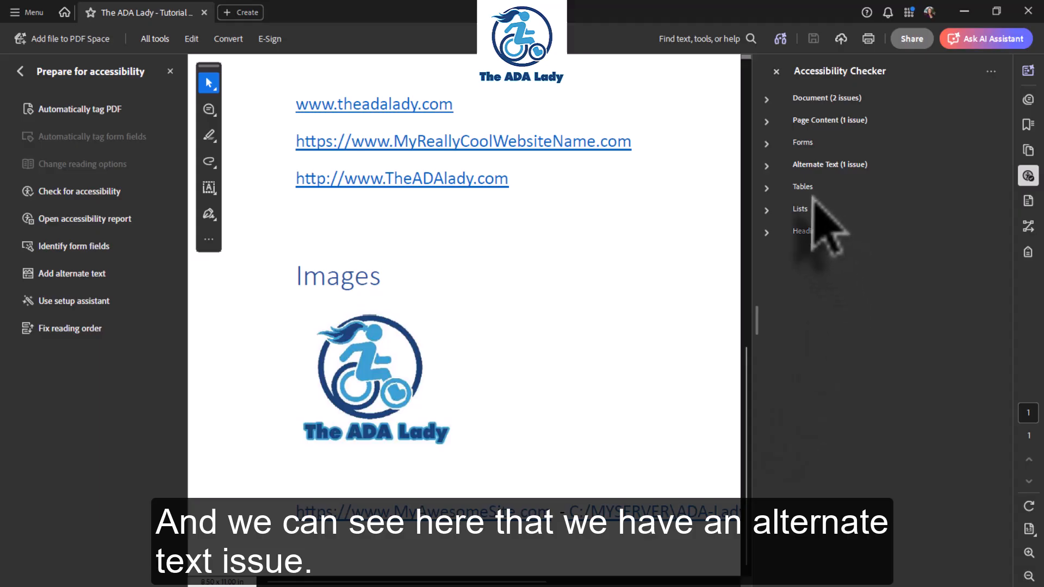
- Expand the failed figures alternate text rule in the Accessibility Checker results and locate Figure 1 on the page
{"action": "left_click", "coordinate": [766, 164]}
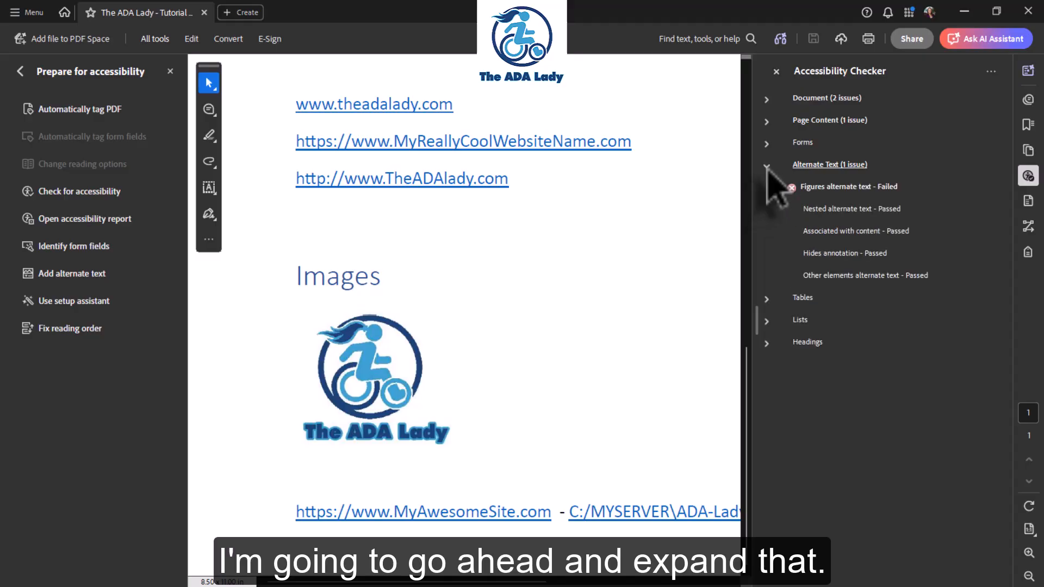
{"action": "left_click", "coordinate": [776, 187]}
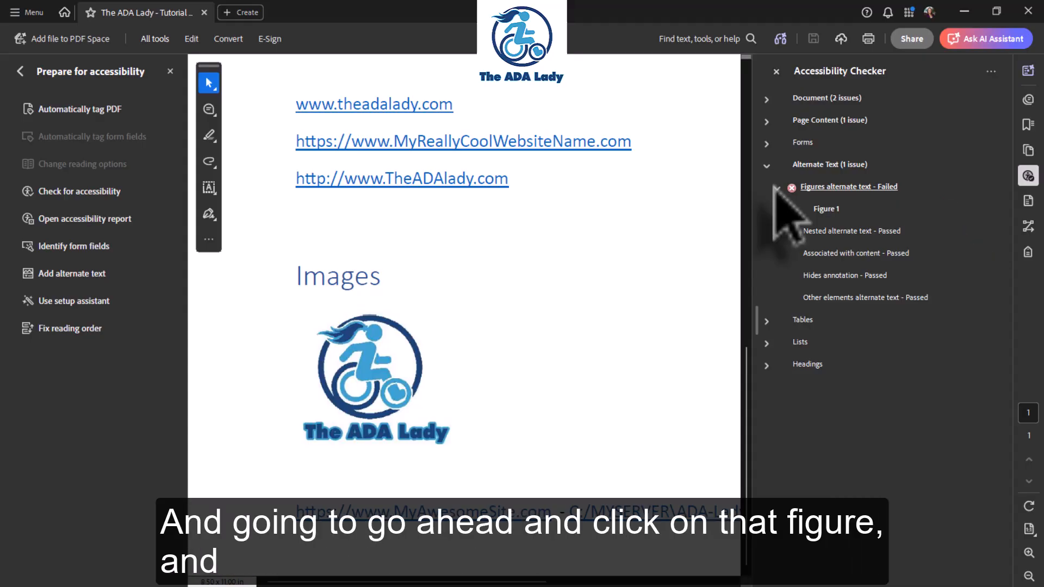
{"action": "left_click", "coordinate": [817, 211]}
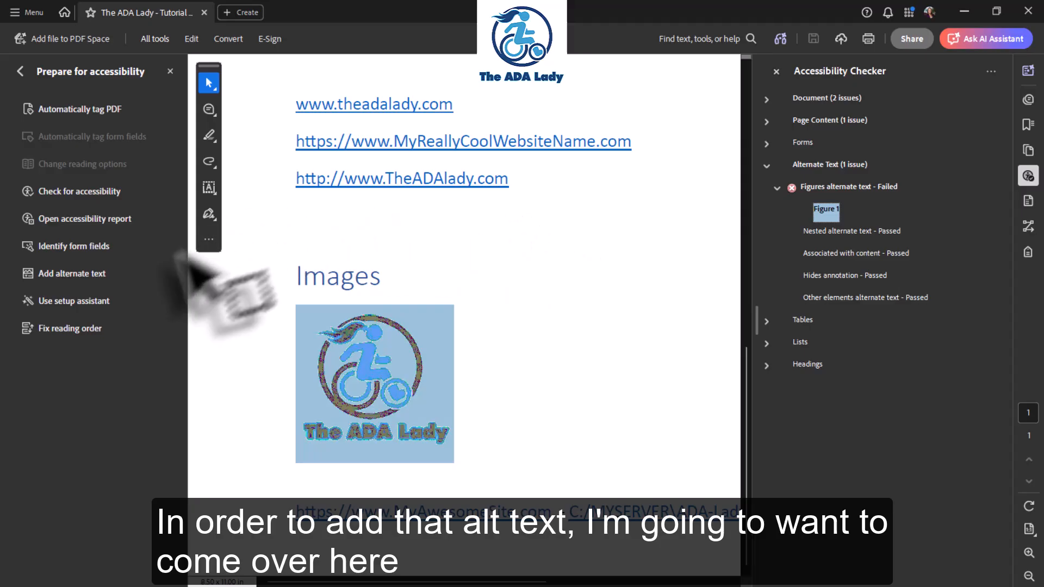
- Try the option to display like elements in a single block in the Reading Order tool, and close the tool
{"action": "left_click", "coordinate": [71, 329]}
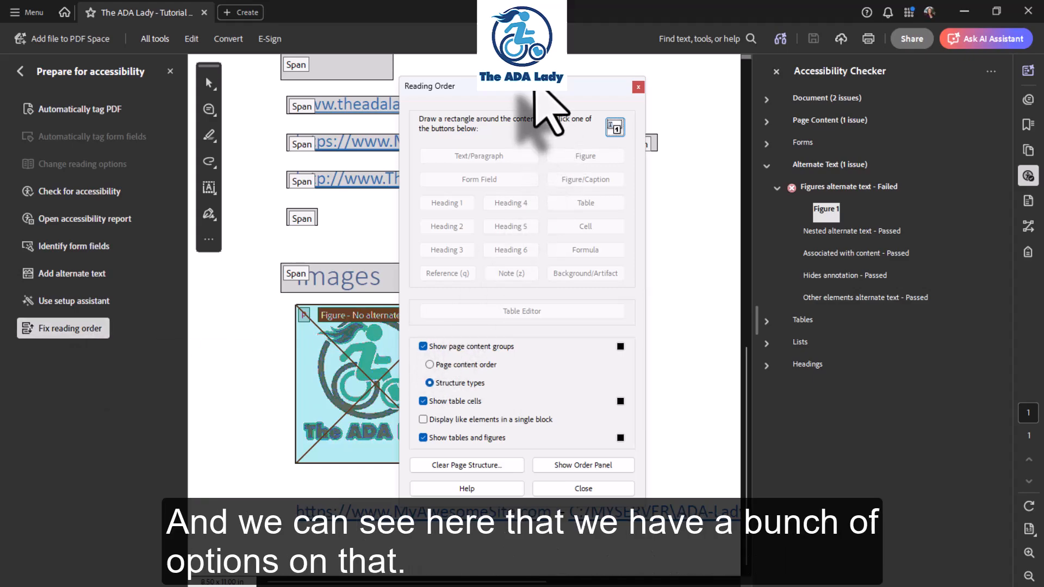
{"action": "mouse_move", "coordinate": [532, 90]}
{"action": "left_mouse_down"}
{"action": "mouse_move", "coordinate": [590, 109]}
{"action": "mouse_move", "coordinate": [553, 99]}
{"action": "mouse_move", "coordinate": [541, 79]}
{"action": "left_mouse_up"}
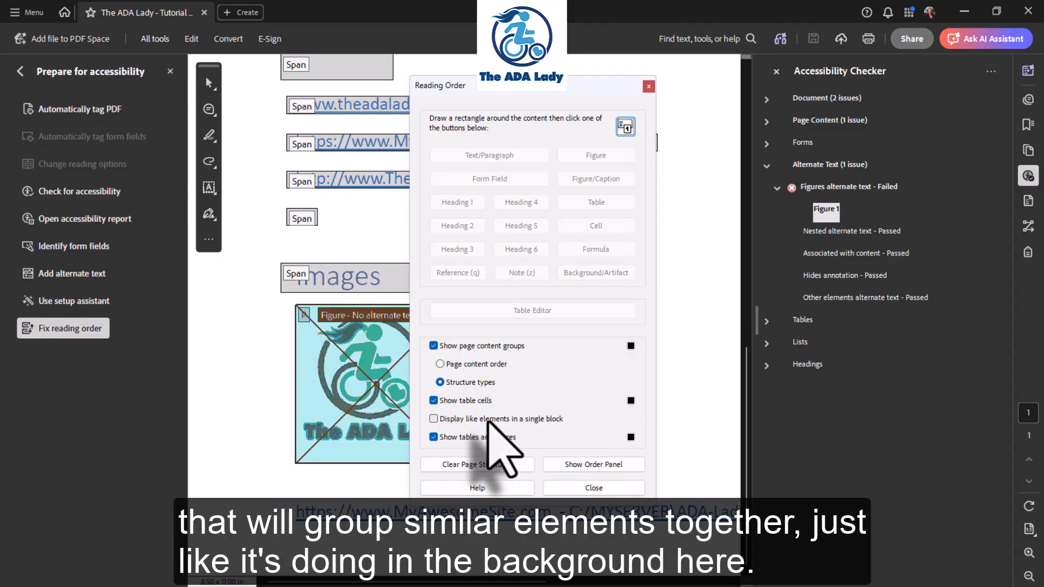
{"action": "left_click", "coordinate": [488, 422]}
{"action": "left_click", "coordinate": [488, 423]}
{"action": "left_click", "coordinate": [487, 422]}
{"action": "left_click", "coordinate": [488, 422]}
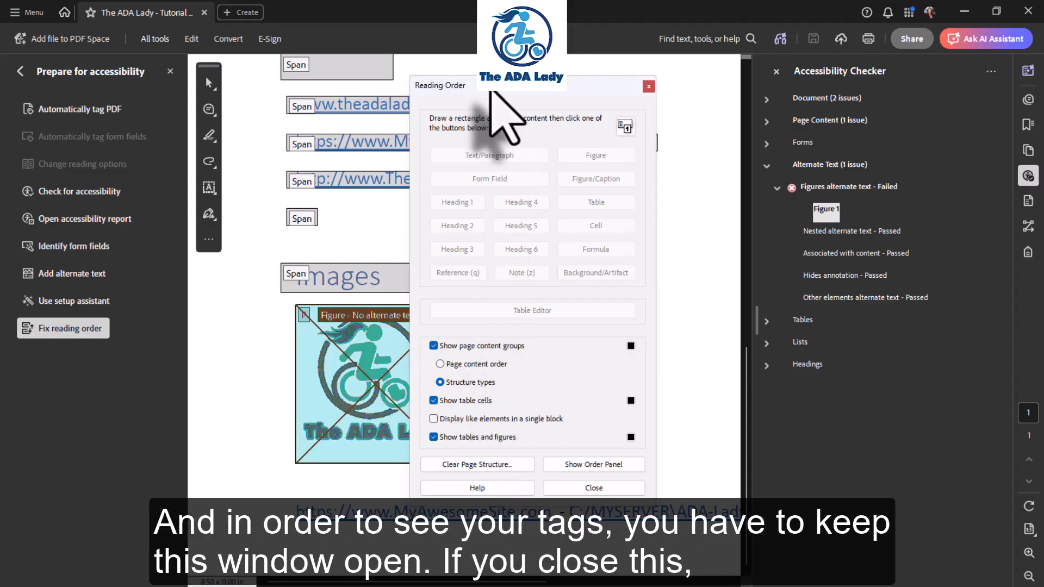
{"action": "left_click_drag", "start_coordinate": [491, 90], "coordinate": [566, 113]}
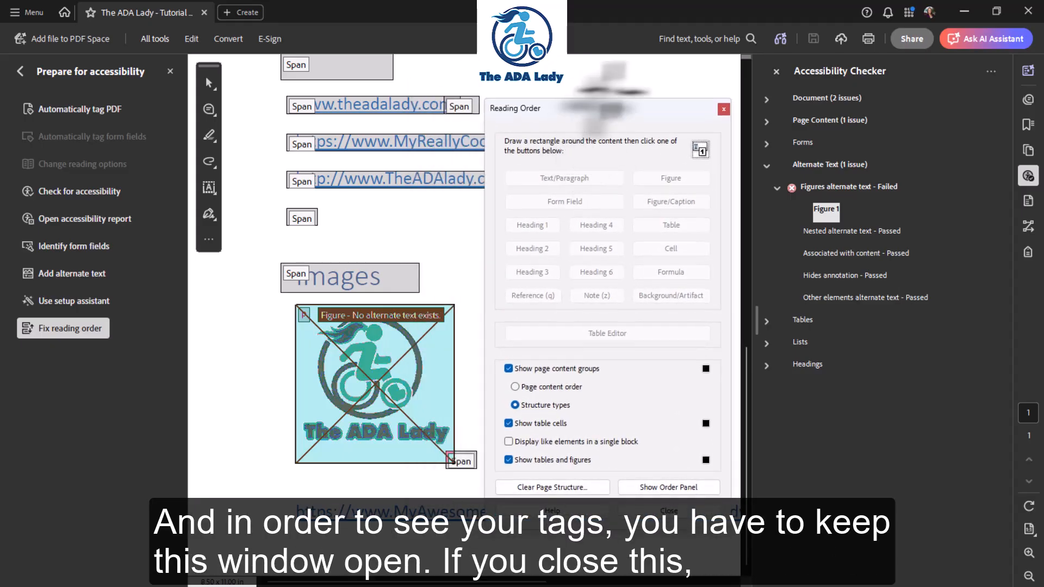
{"action": "left_click", "coordinate": [723, 109]}
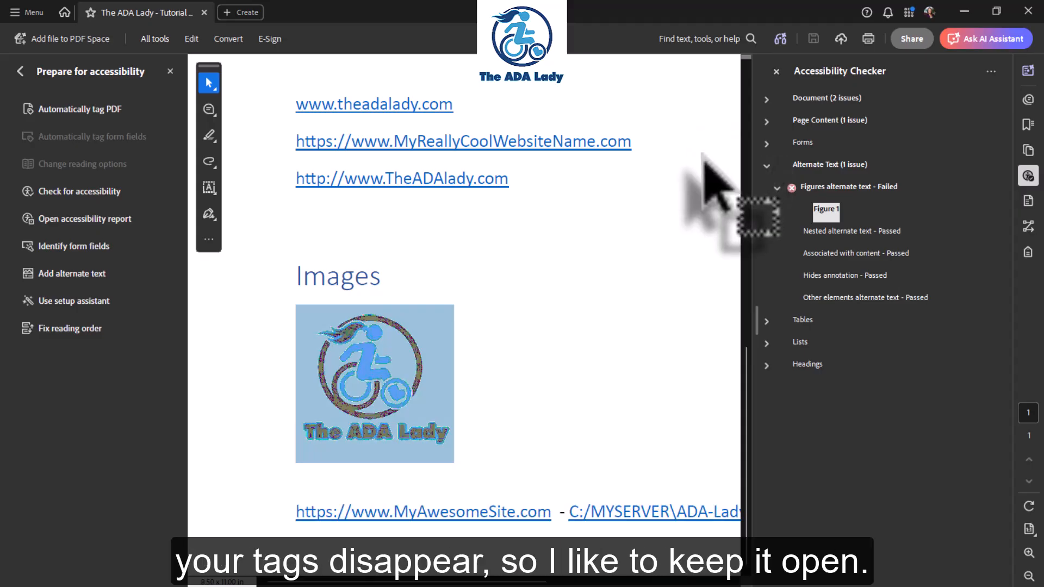
- Reopen the Reading Order tool with tables and figures shown, and move its window clear of the logo image
{"action": "left_click", "coordinate": [73, 328]}
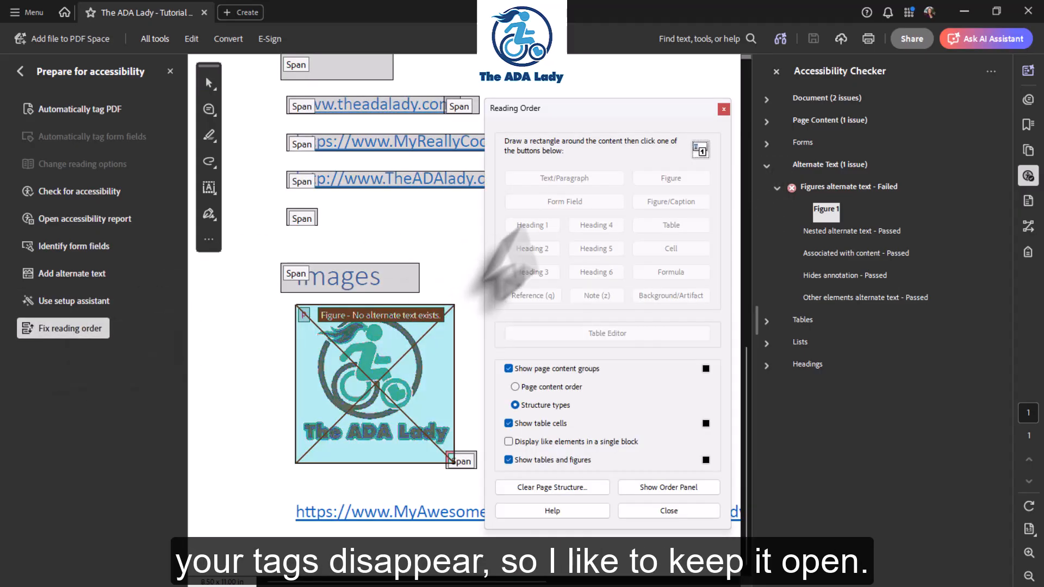
{"action": "left_click_drag", "start_coordinate": [662, 110], "coordinate": [685, 46]}
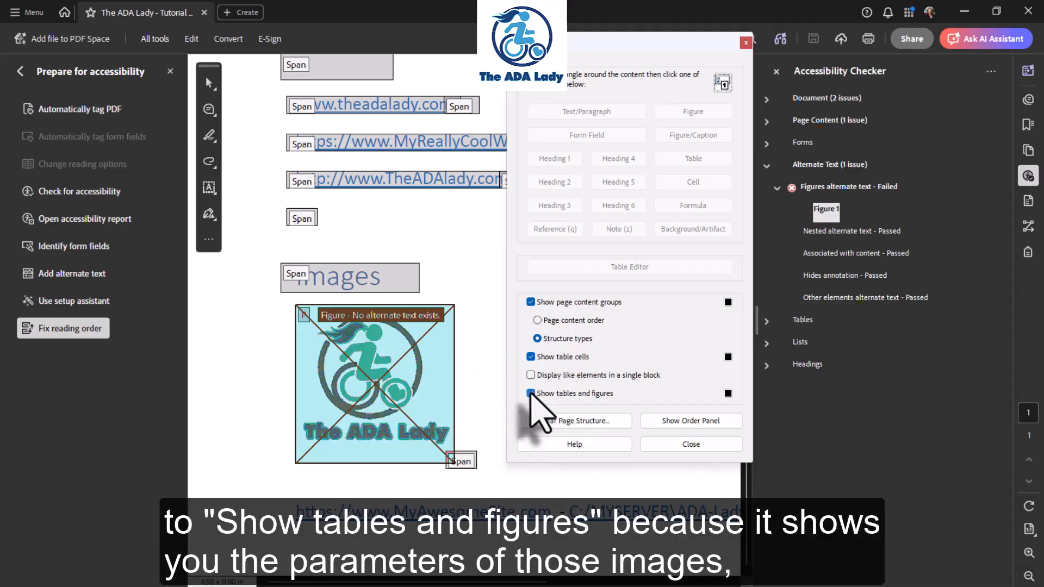
{"action": "left_click", "coordinate": [531, 393]}
{"action": "left_click", "coordinate": [530, 393]}
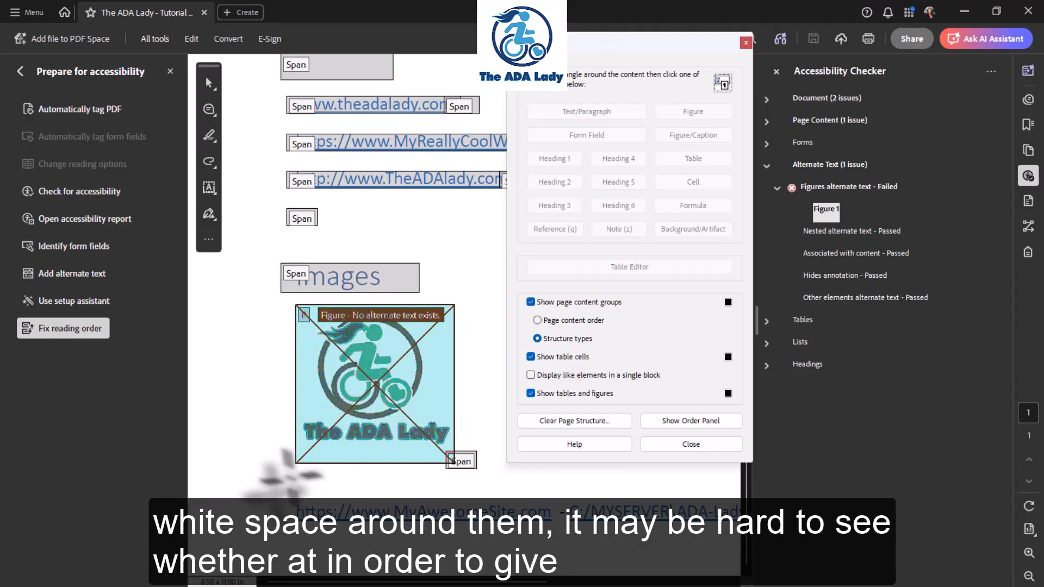
{"action": "left_click_drag", "start_coordinate": [280, 295], "coordinate": [463, 469]}
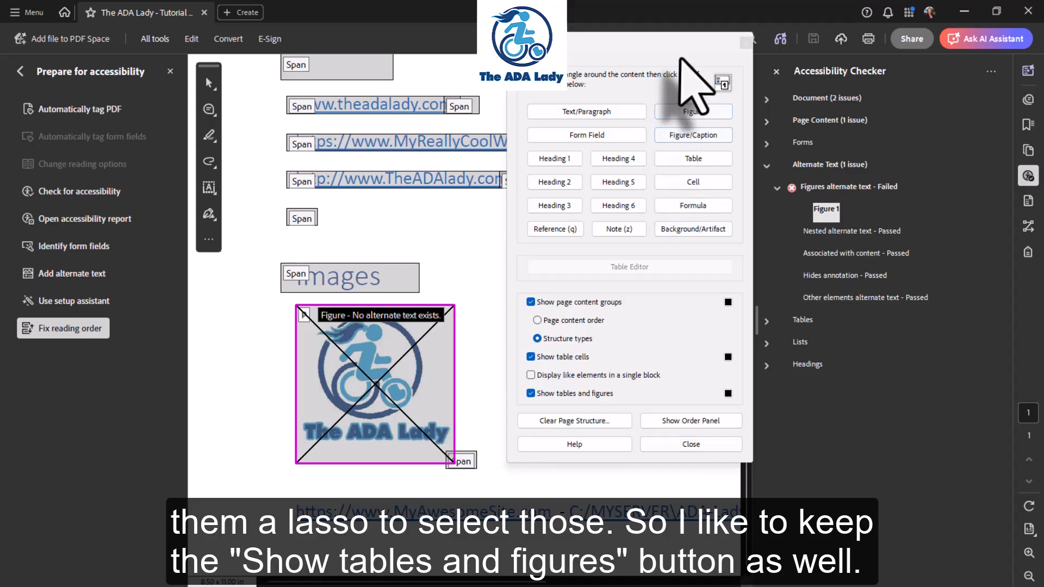
{"action": "left_click_drag", "start_coordinate": [647, 50], "coordinate": [146, 138]}
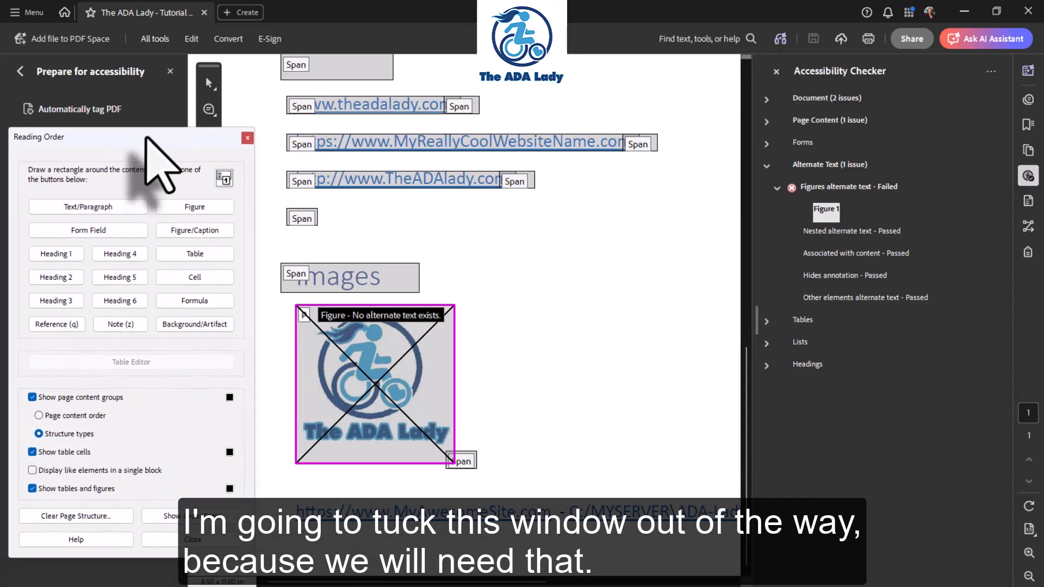
{"action": "left_click", "coordinate": [599, 351]}
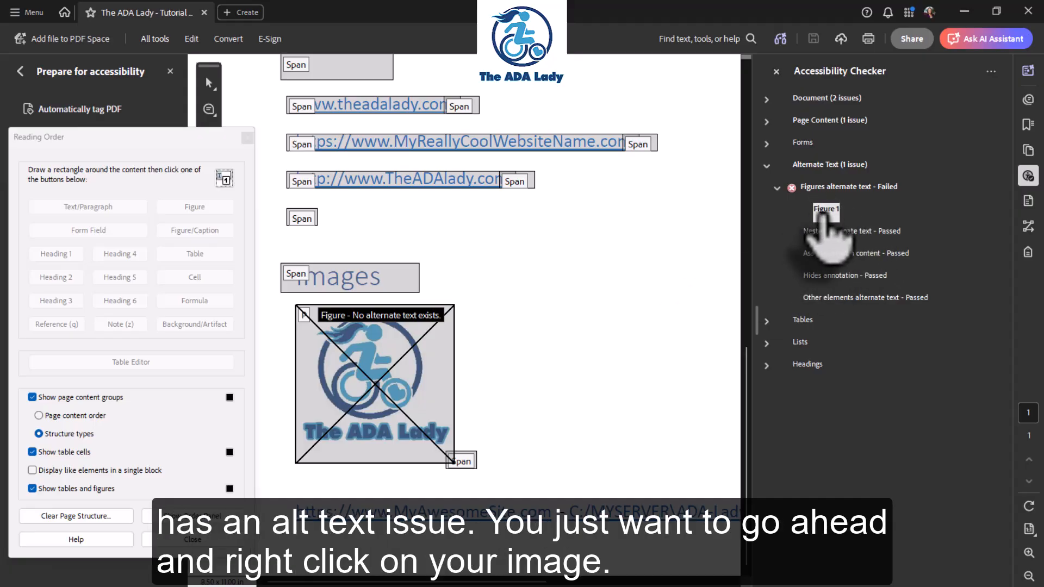
- Add the alternate text "The ADA Lady Logo with a woman in a wheelchair zooming along." to the logo figure
{"action": "right_click", "coordinate": [422, 371]}
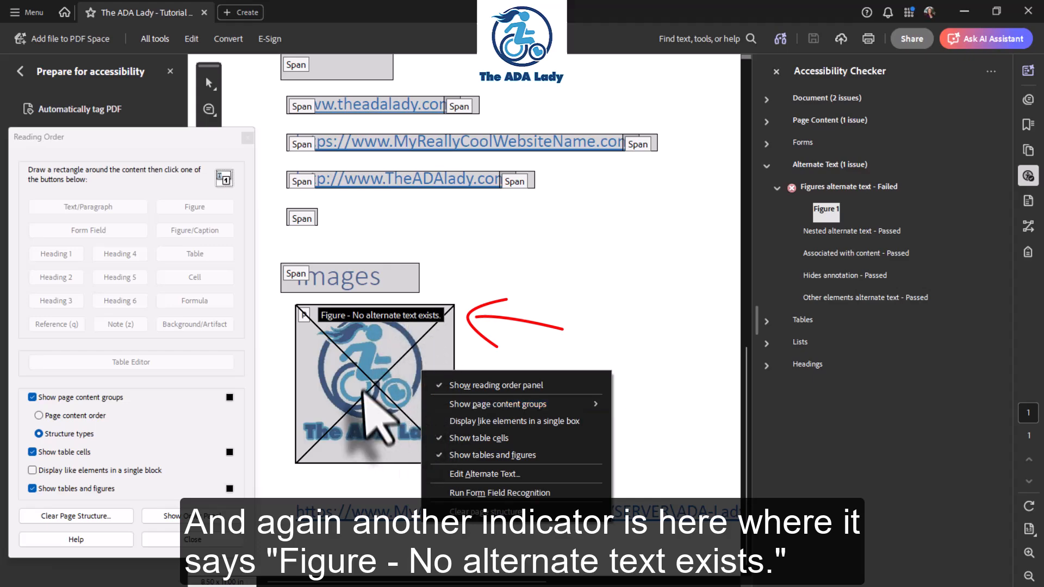
{"action": "right_click", "coordinate": [439, 354]}
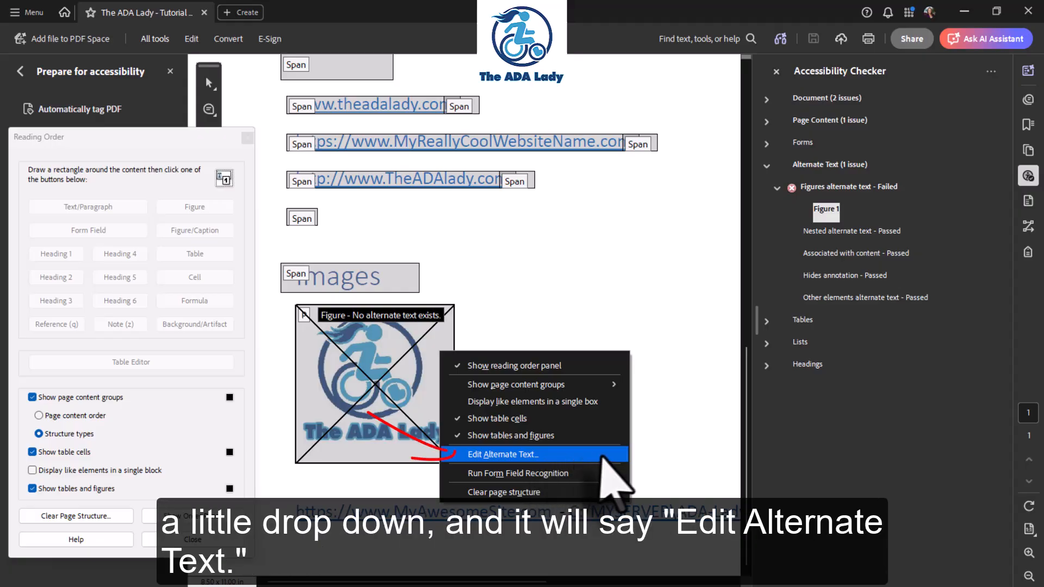
{"action": "left_click", "coordinate": [564, 455]}
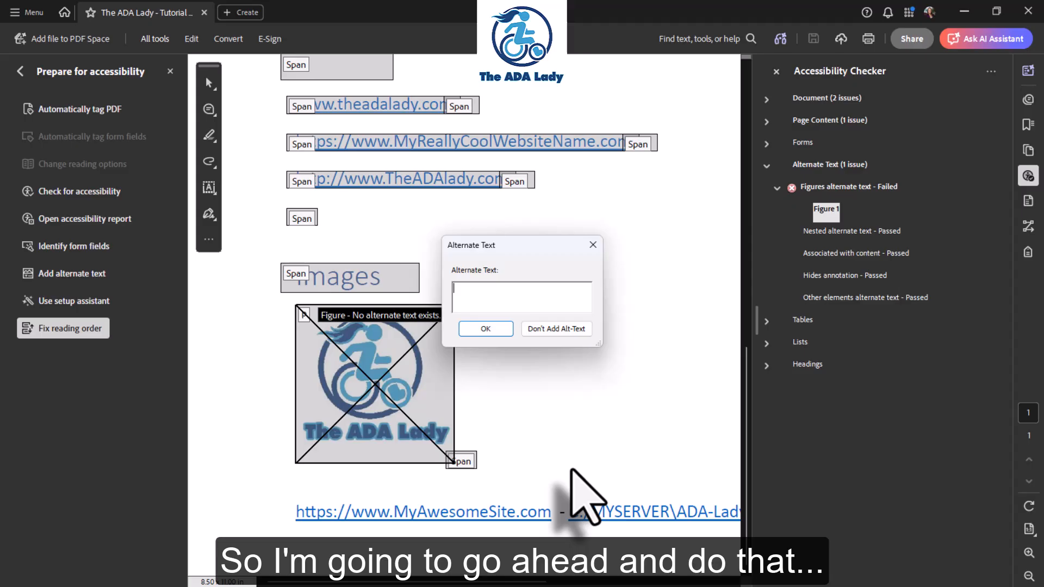
{"action": "type", "text": "The ADA Lady Logo with a woman in"}
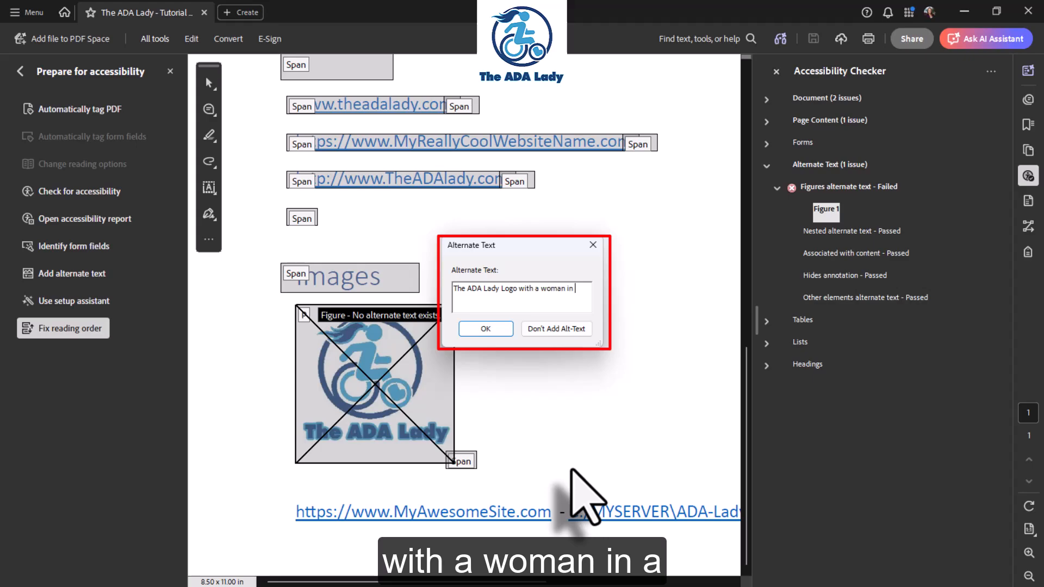
{"action": "type", "text": "a wheel"}
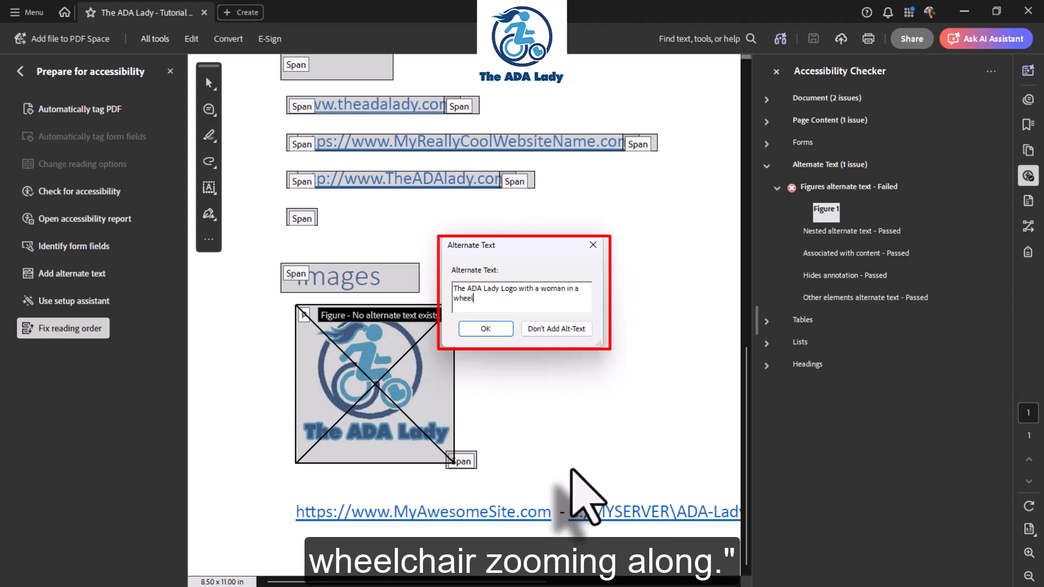
{"action": "type", "text": "chair zooming along."}
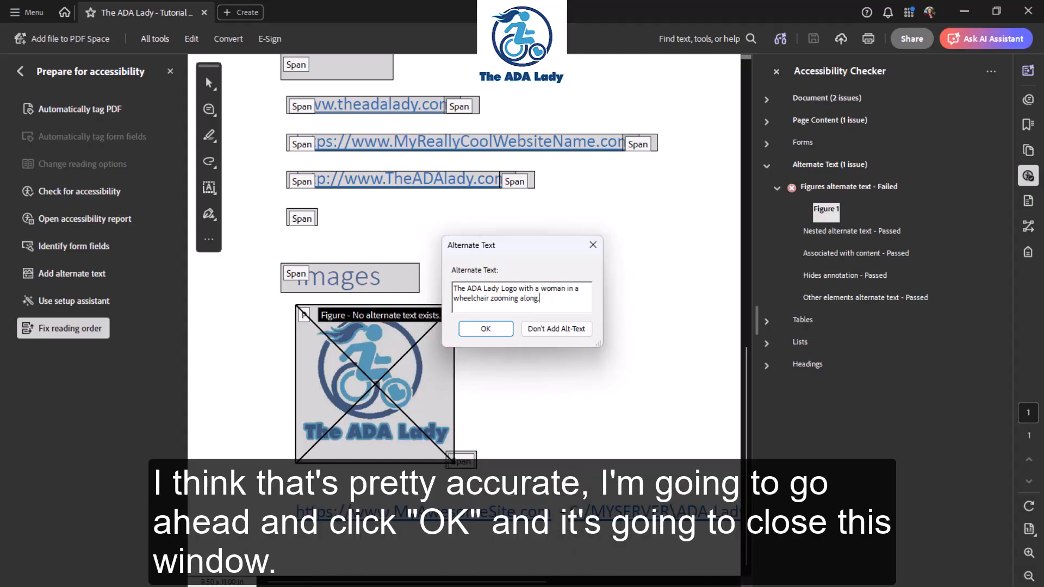
{"action": "left_click", "coordinate": [481, 329]}
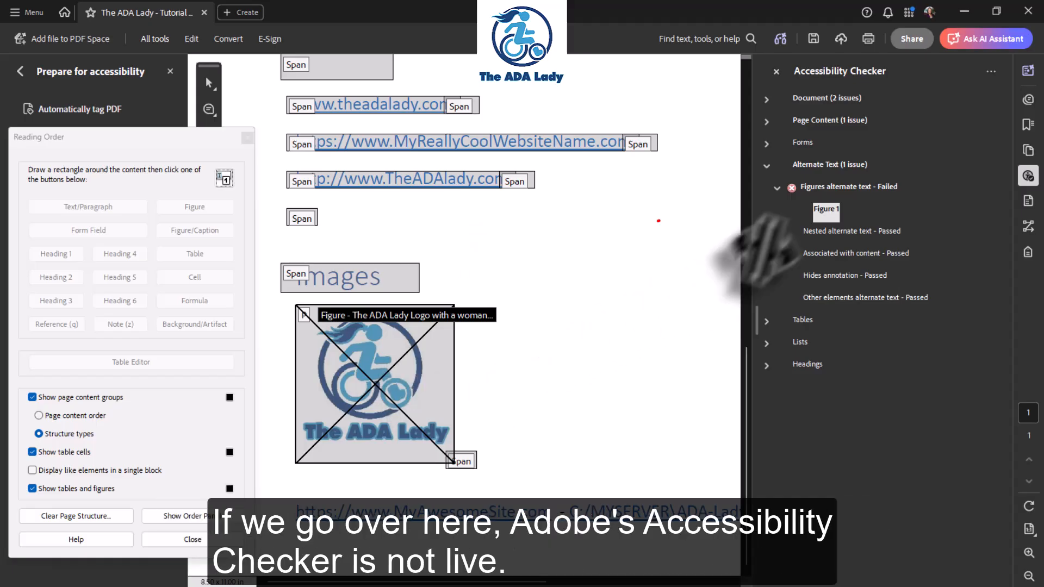
- Rerun the accessibility check from the figures alternate text result
{"action": "right_click", "coordinate": [815, 188]}
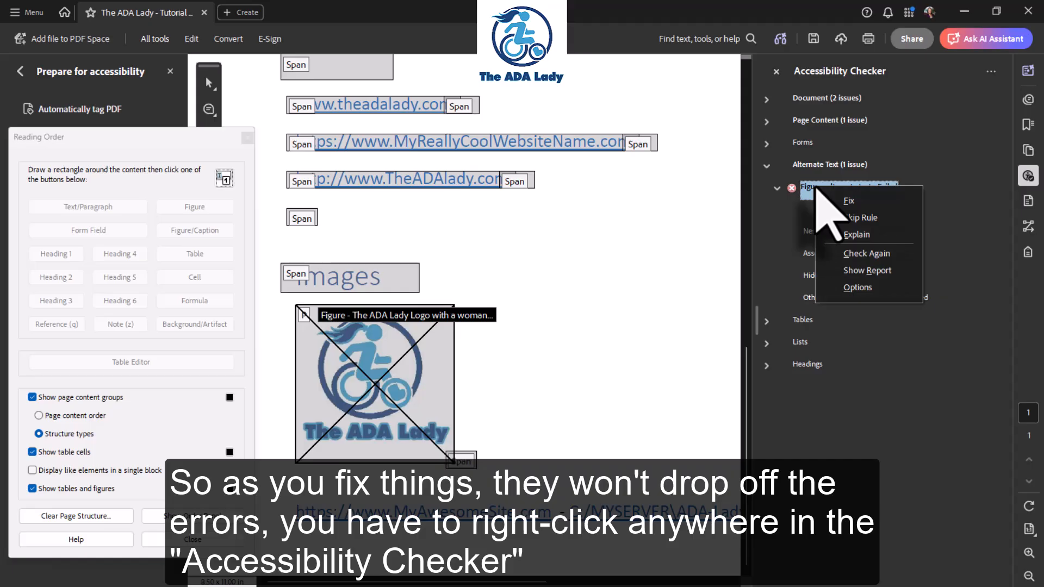
{"action": "left_click", "coordinate": [874, 255]}
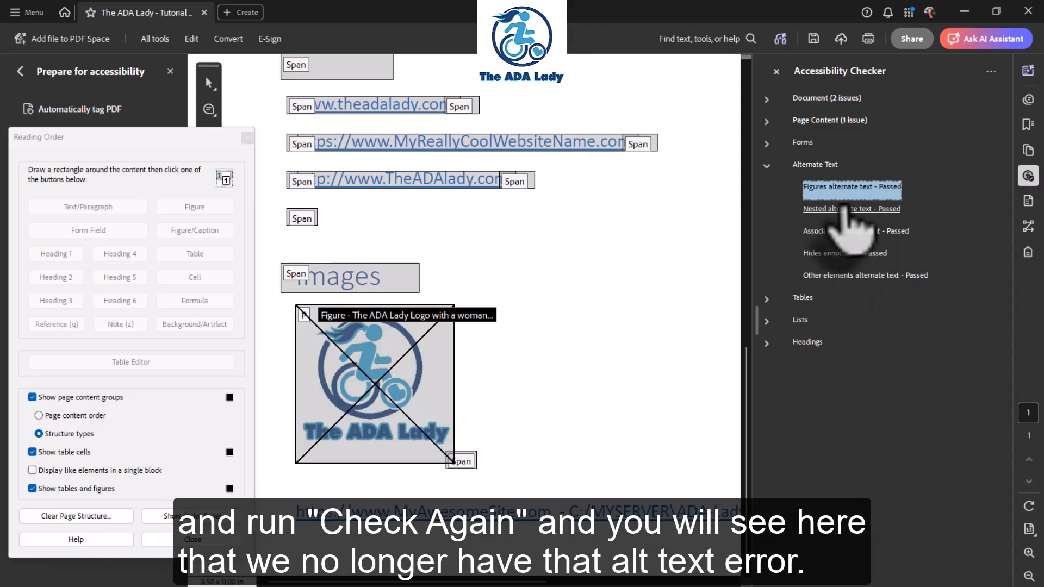